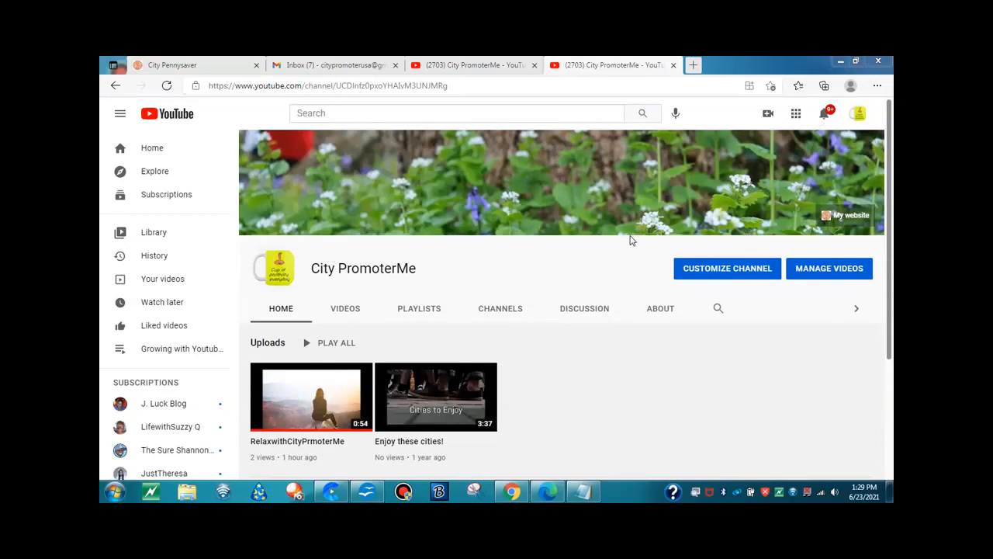
# - Switch from the channel page to YouTube Studio and open its settings
pyautogui.click(859, 115)
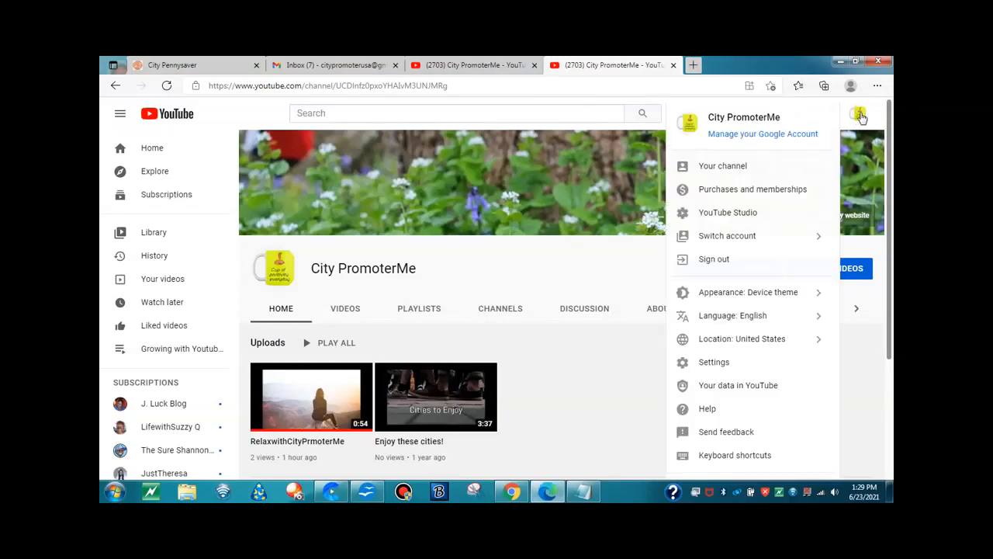
pyautogui.click(729, 214)
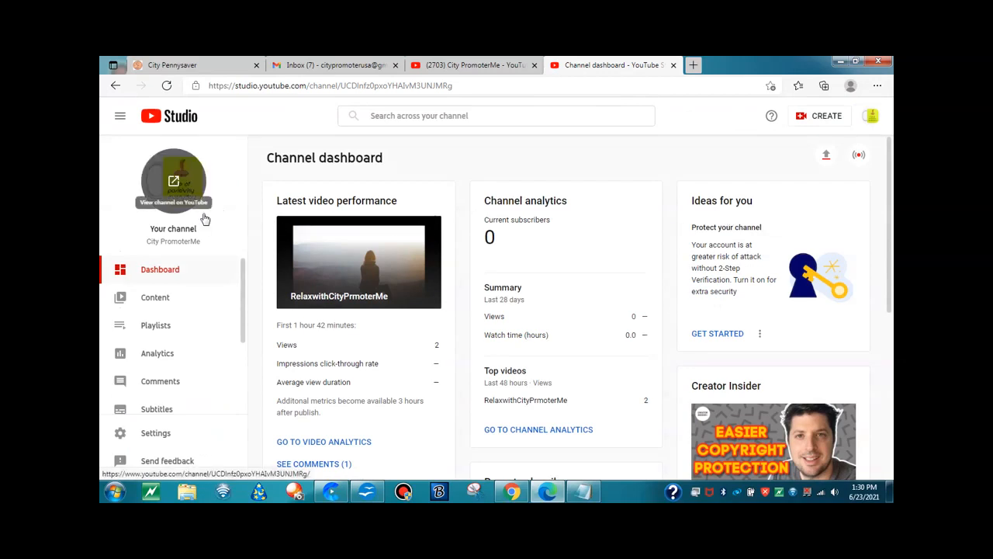
pyautogui.click(156, 433)
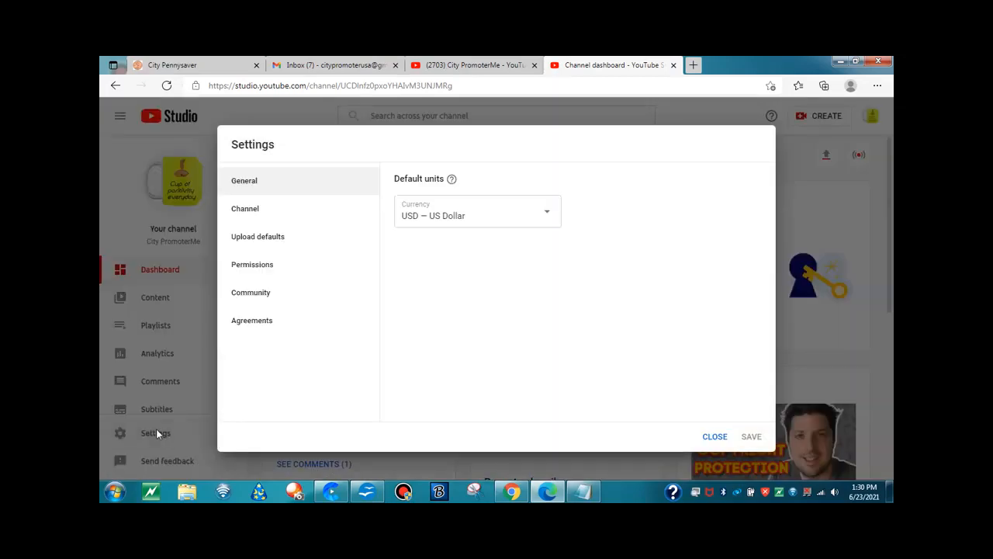
# - Set the channel's country of residence to United States in the basic channel info
pyautogui.click(250, 211)
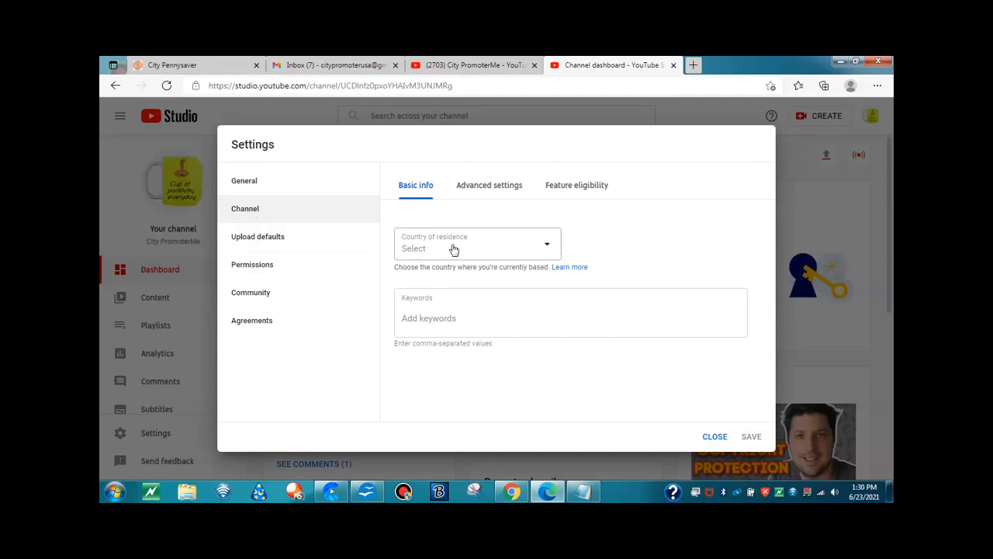
pyautogui.click(548, 249)
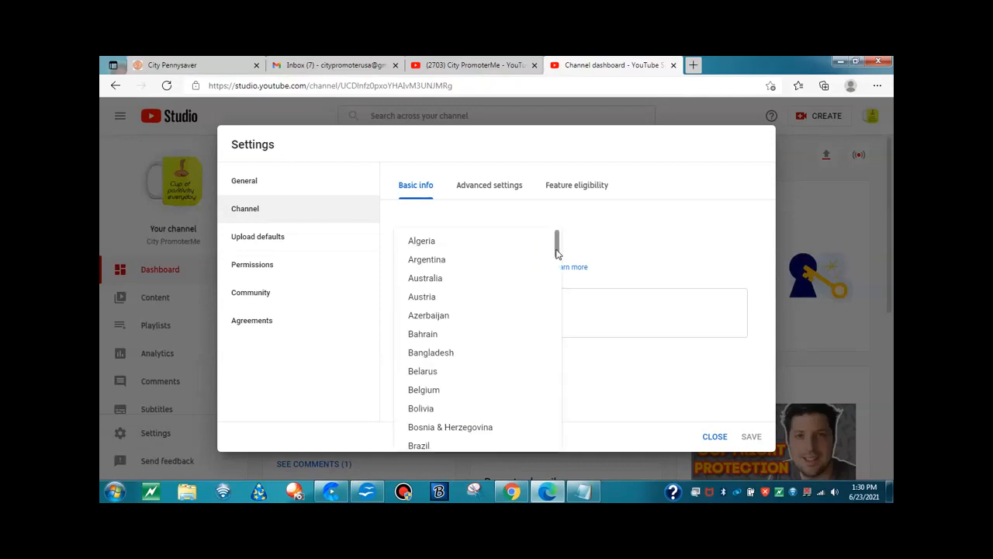
pyautogui.moveTo(556, 250); pyautogui.dragTo(559, 432)
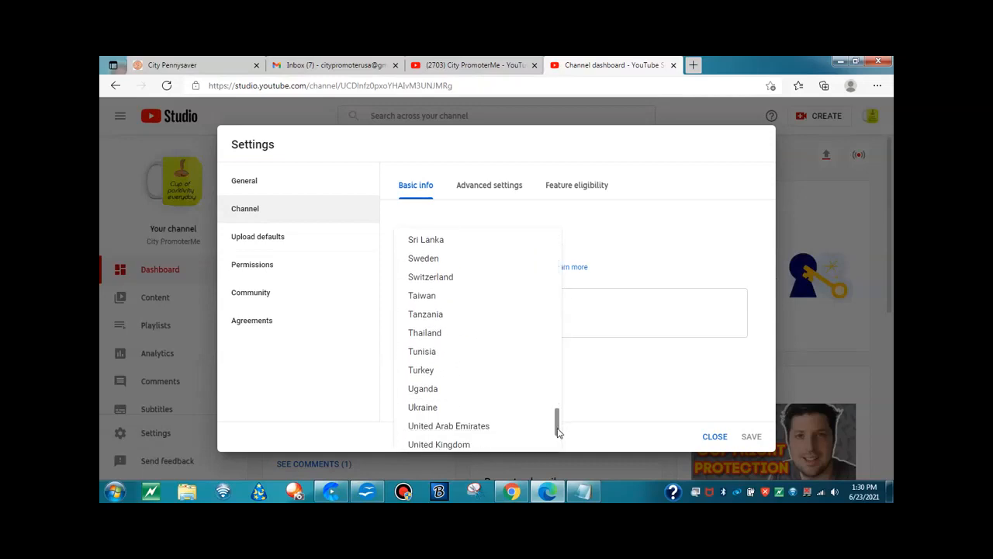
pyautogui.scroll(-2, 557, 433)
pyautogui.click(441, 403)
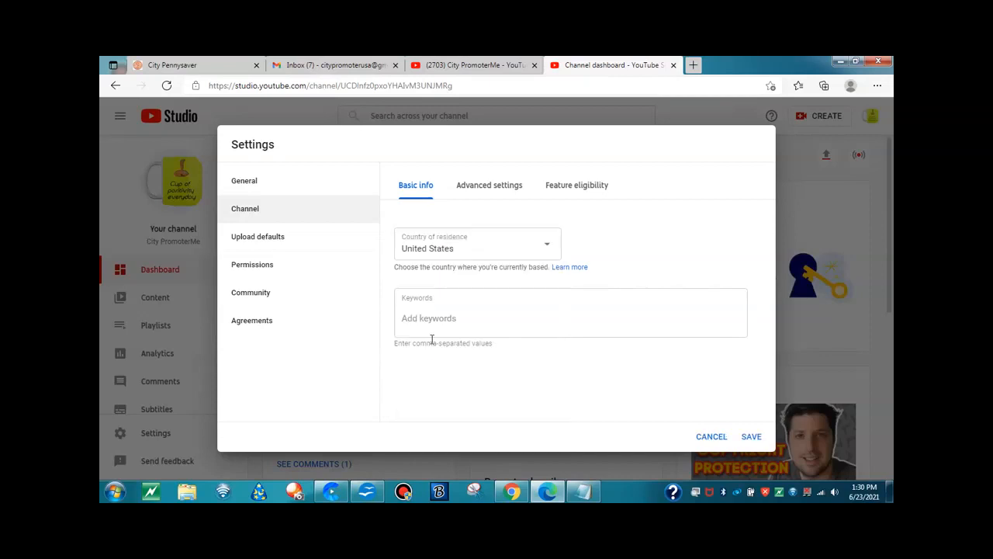
# - Add the channel keywords "cooking channel", "receipes" and "chicken"
pyautogui.click(466, 317)
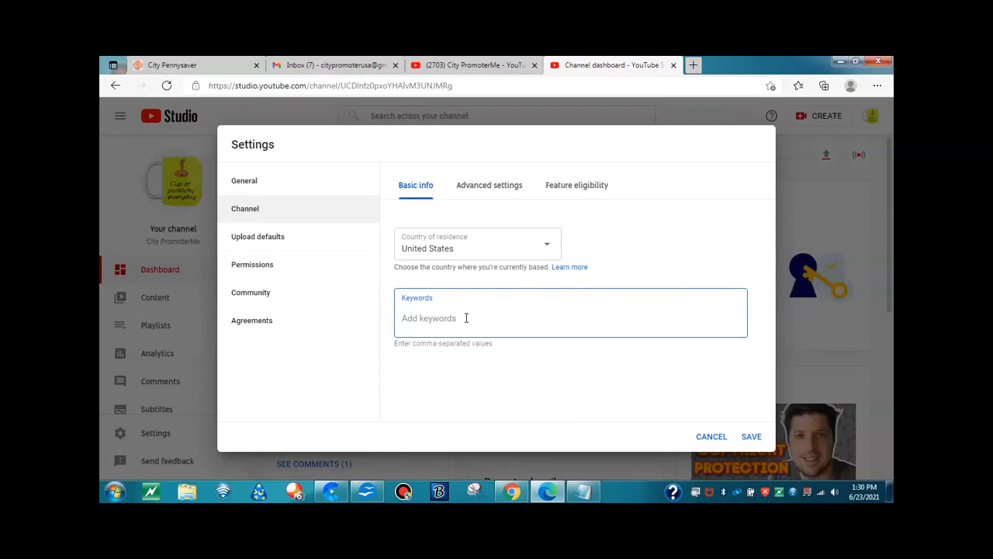
pyautogui.write('cooking channel')
pyautogui.press('Tab')
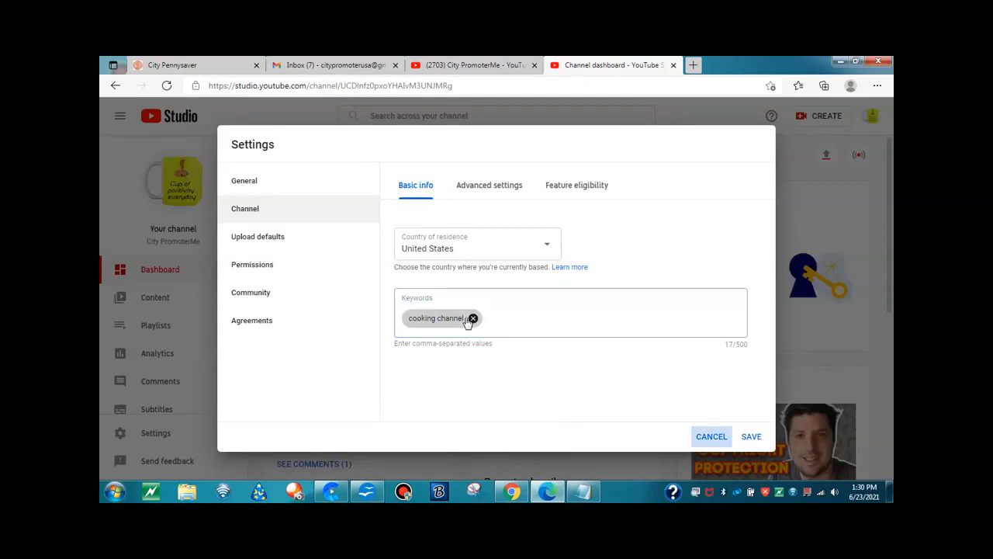
pyautogui.click(513, 319)
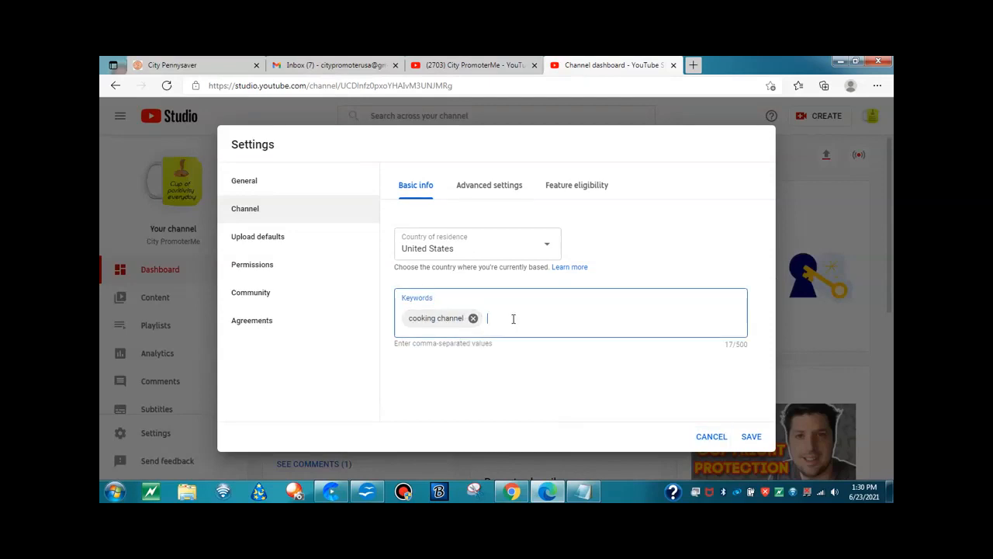
pyautogui.write('receipes')
pyautogui.press('Tab')
pyautogui.click(558, 314)
pyautogui.write('chicken')
pyautogui.press('capslock')
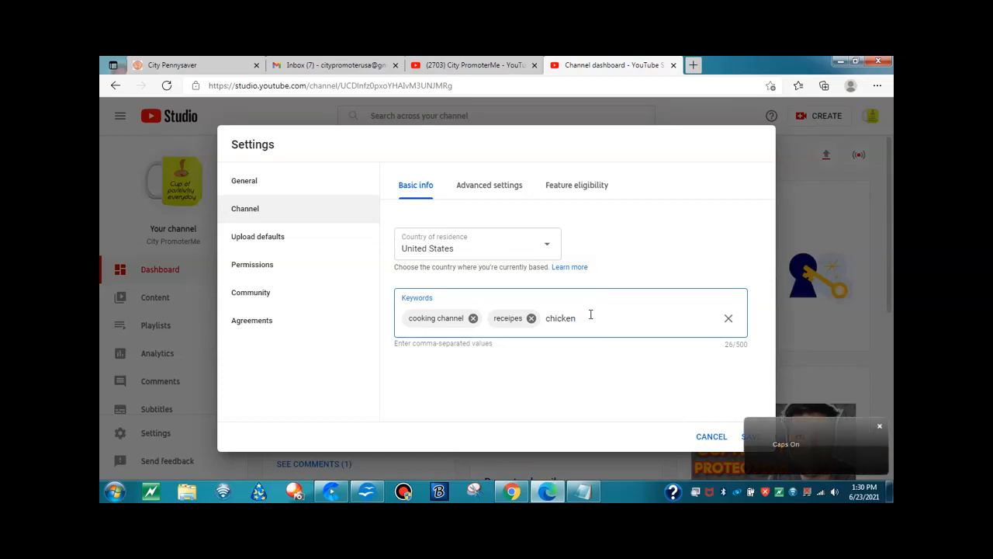
pyautogui.press('Tab')
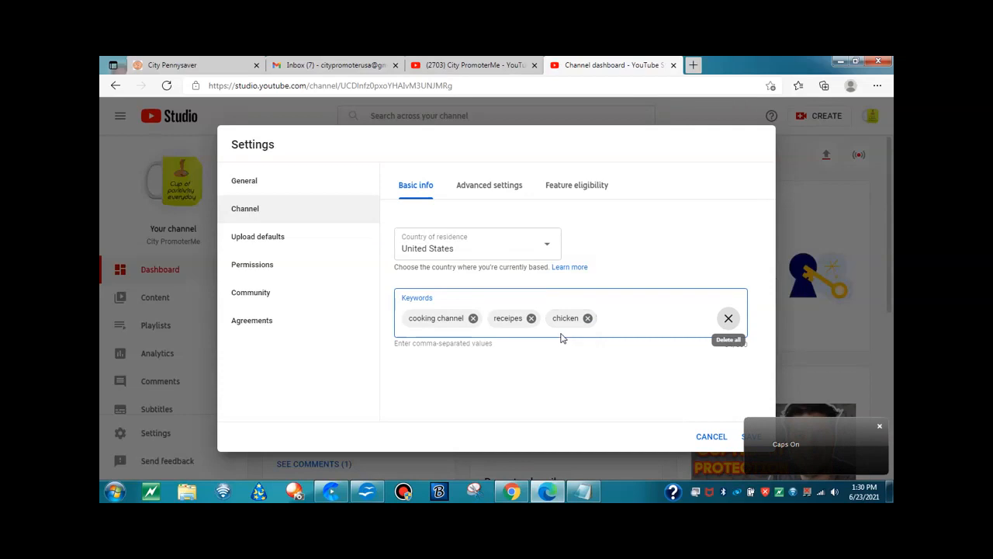
pyautogui.click(880, 426)
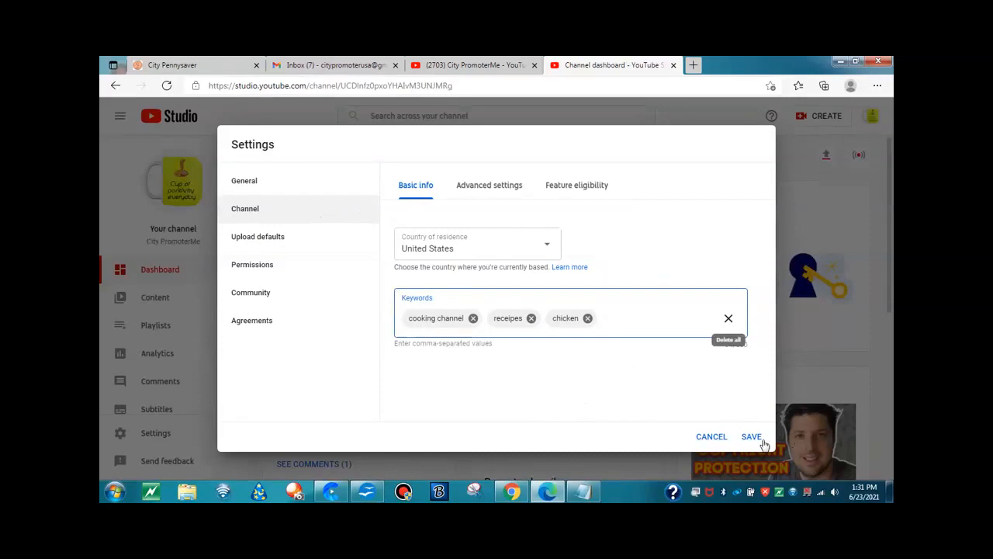
# - Set the channel's audience to not made for kids in the advanced channel settings
pyautogui.click(492, 193)
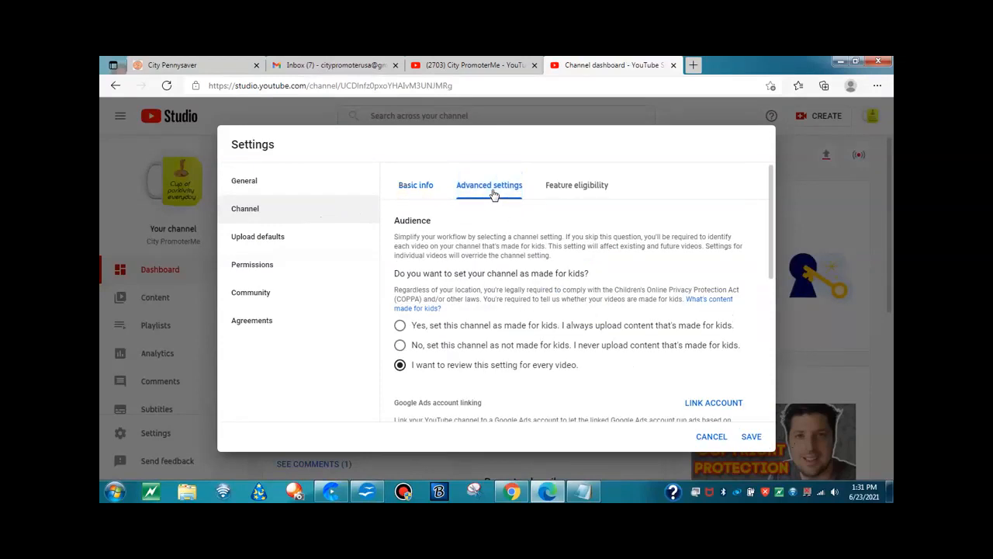
pyautogui.scroll(-1, 494, 234)
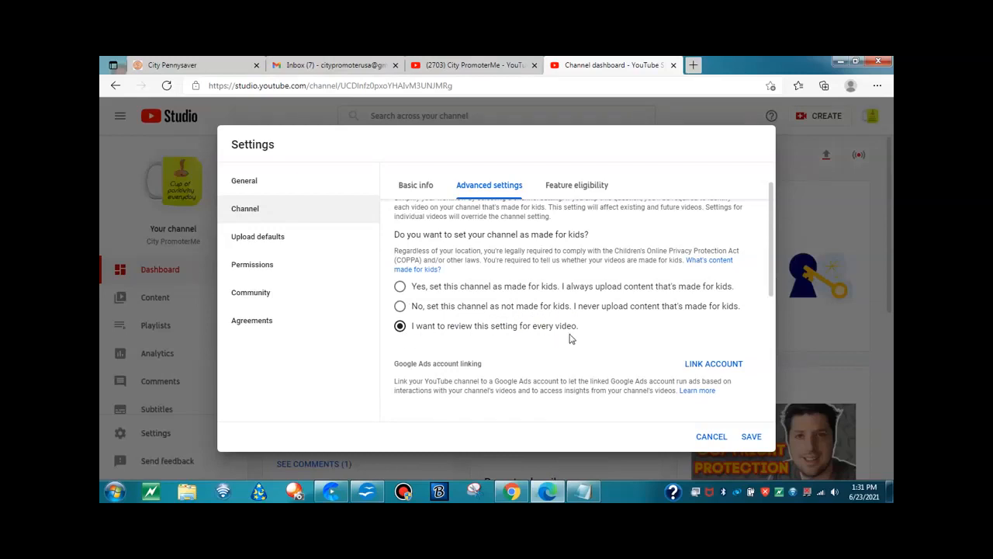
pyautogui.click(400, 307)
# - Review the channel's caption, subscriber count and advertisement options and its feature eligibility
pyautogui.scroll(-2, 402, 313)
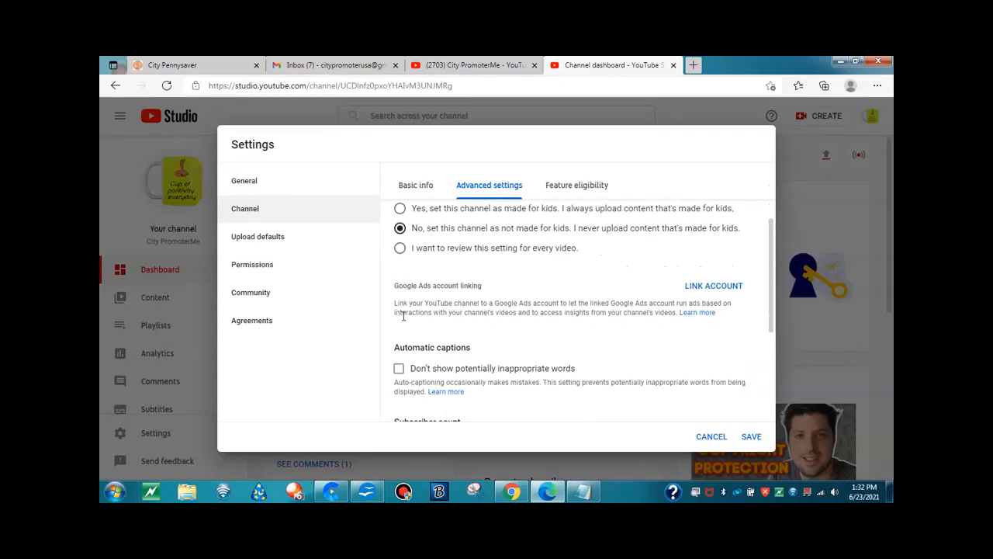
pyautogui.scroll(-1, 403, 316)
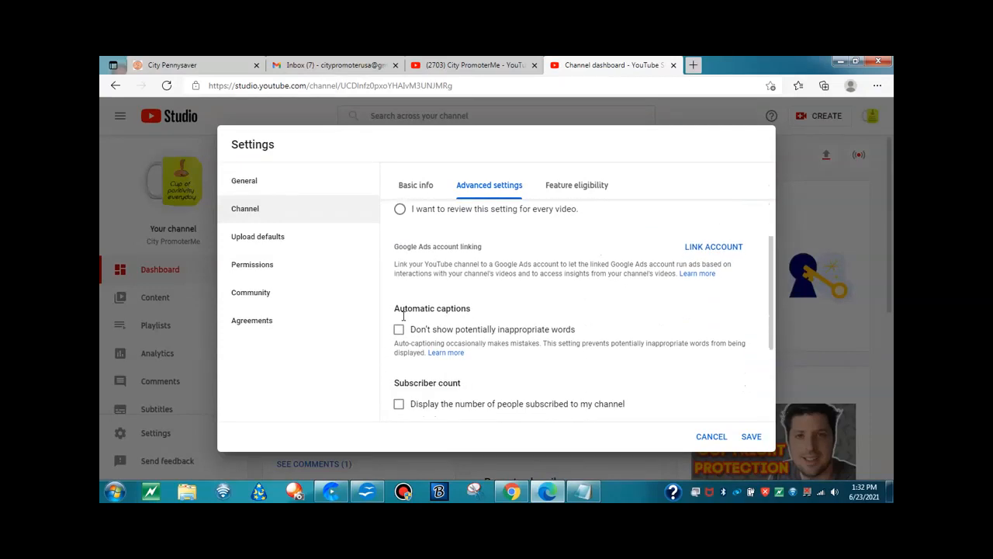
pyautogui.scroll(-2, 402, 322)
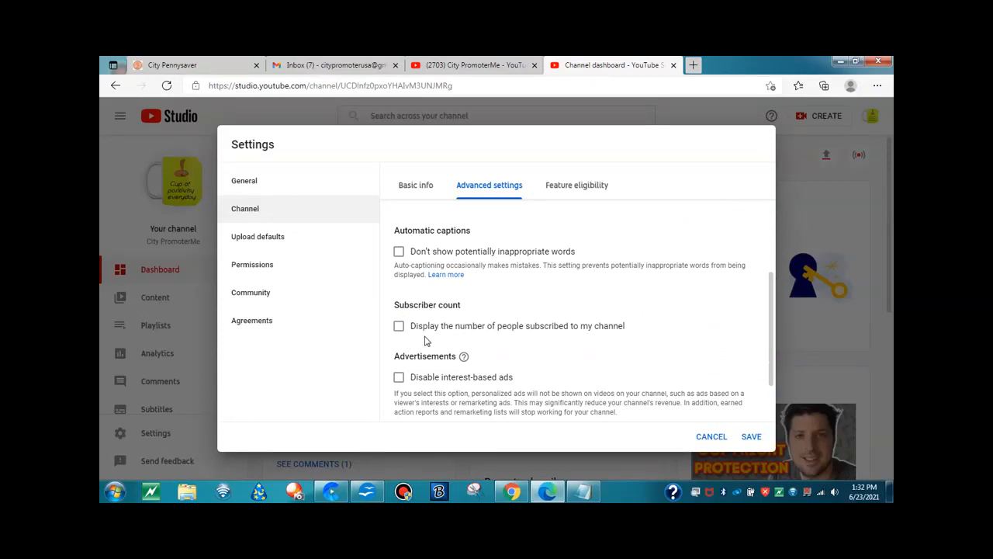
pyautogui.click(400, 326)
pyautogui.click(399, 327)
pyautogui.scroll(-2, 439, 346)
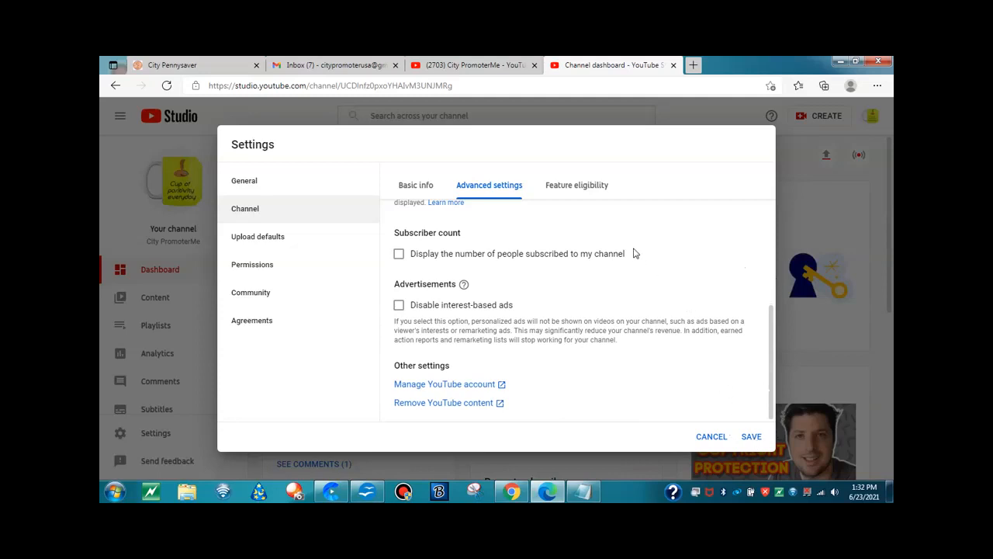
pyautogui.click(573, 191)
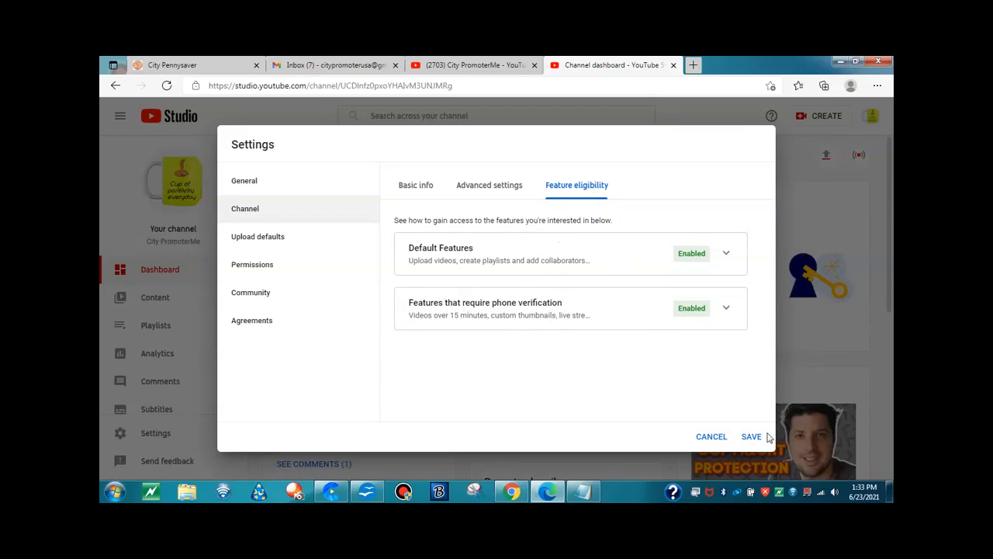
# - Set the default visibility of uploaded videos to Public in the upload defaults
pyautogui.click(254, 239)
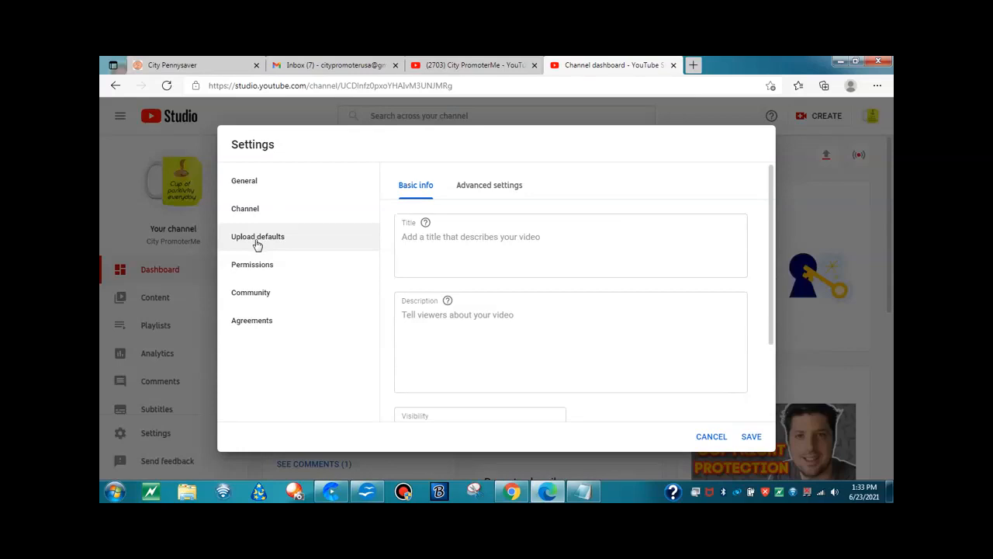
pyautogui.click(405, 310)
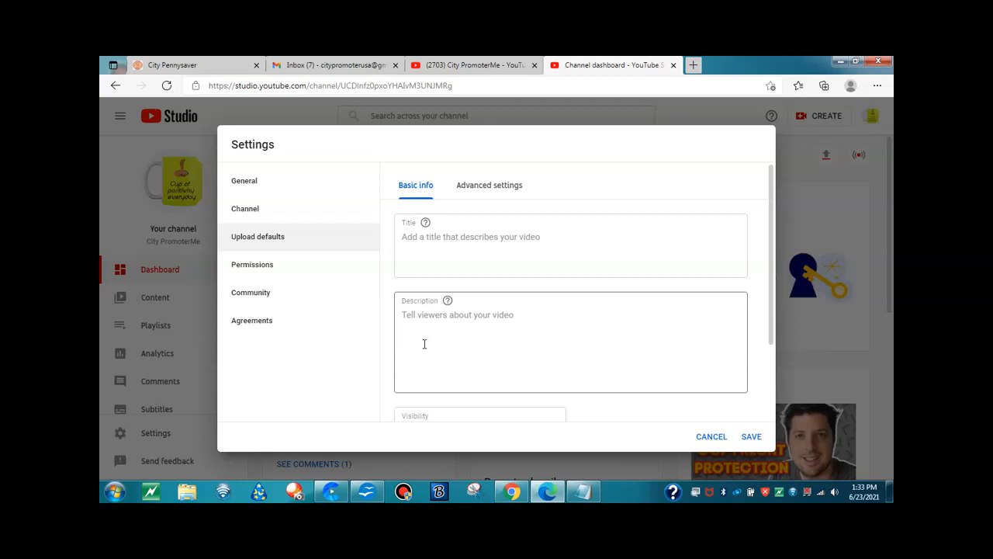
pyautogui.scroll(-1, 425, 343)
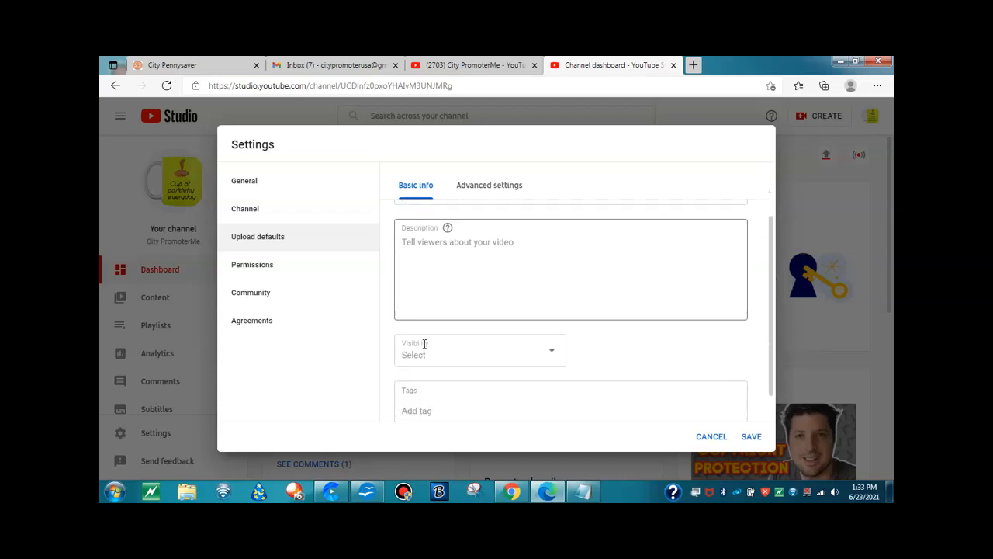
pyautogui.click(552, 353)
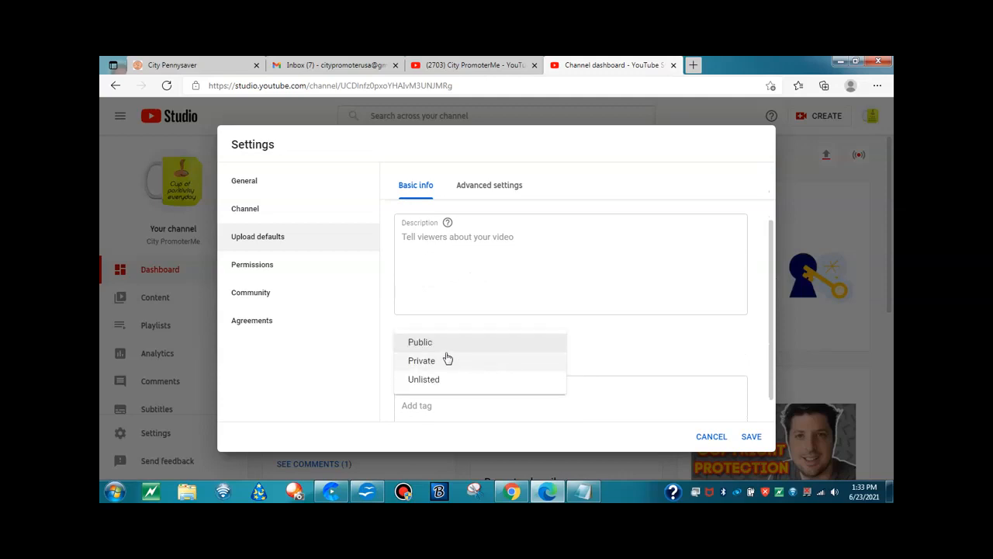
pyautogui.click(419, 346)
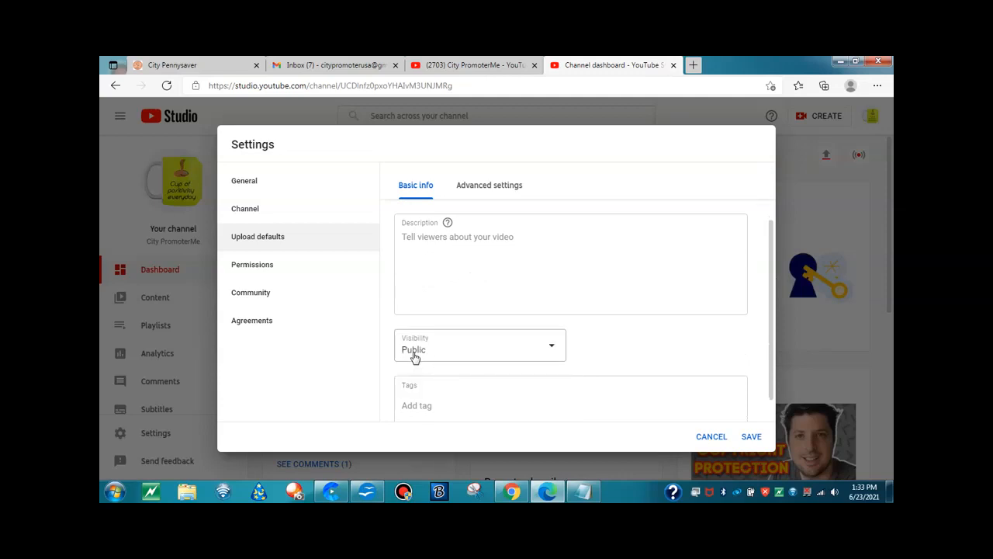
pyautogui.scroll(-1, 424, 363)
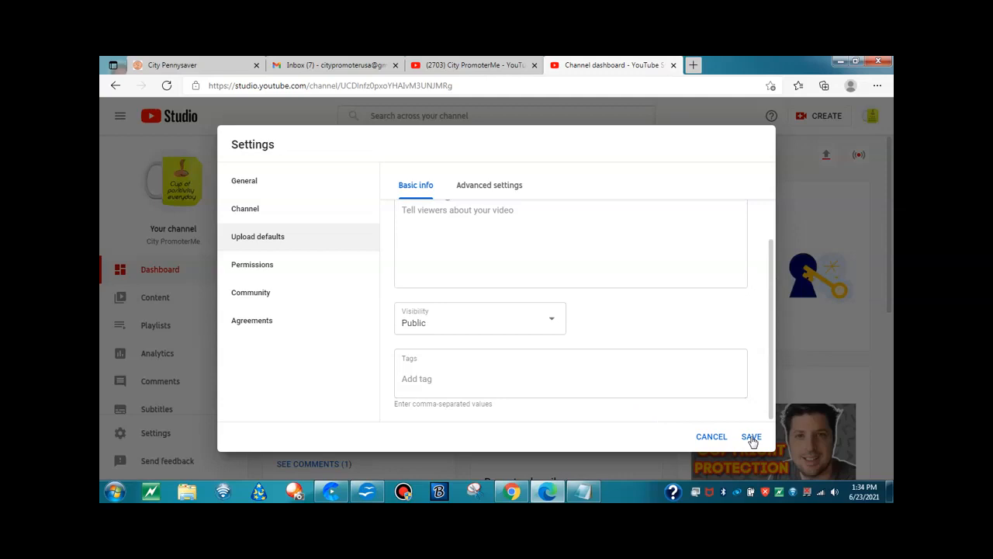
# - Set the default comment visibility for uploads to "Allow all comments", with viewers able to see video ratings
pyautogui.click(500, 187)
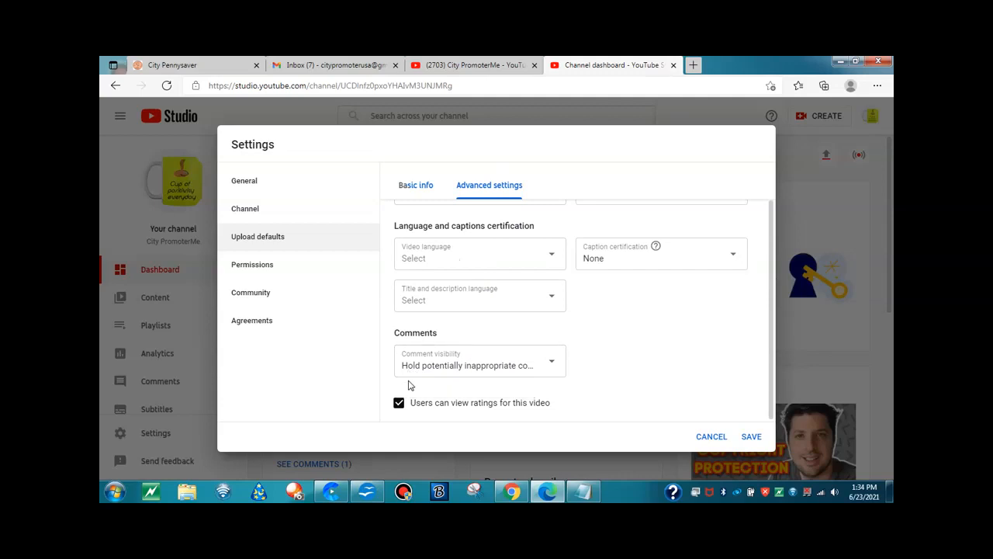
pyautogui.click(554, 369)
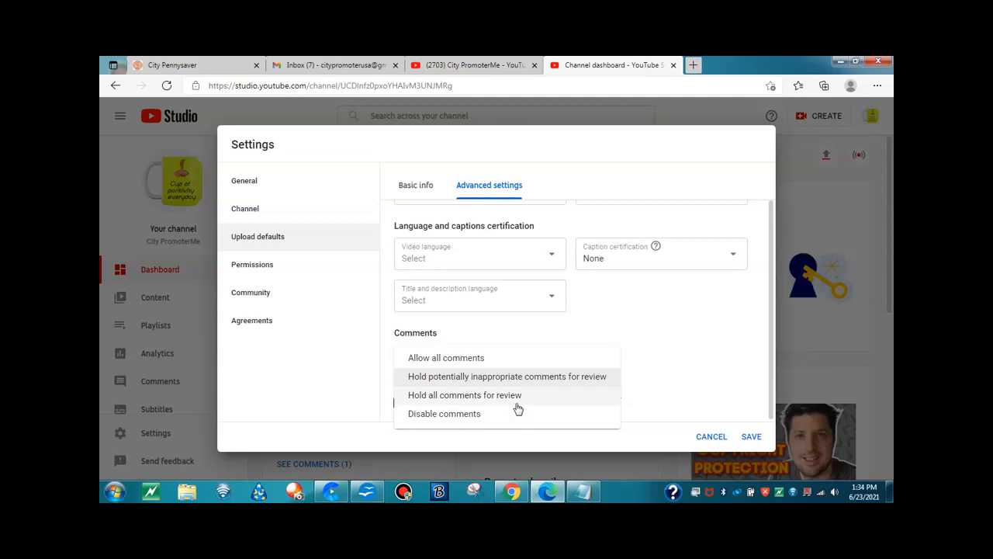
pyautogui.click(459, 358)
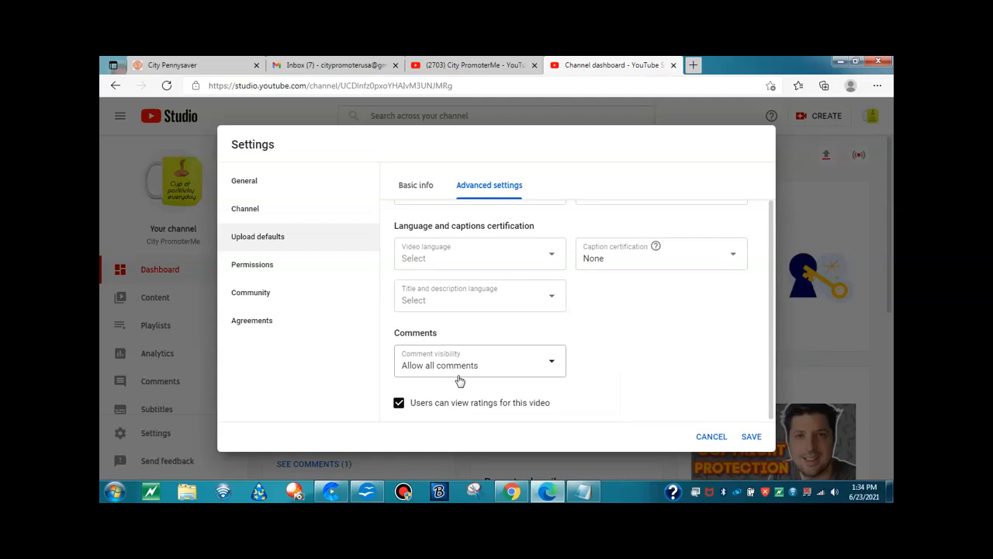
pyautogui.click(399, 402)
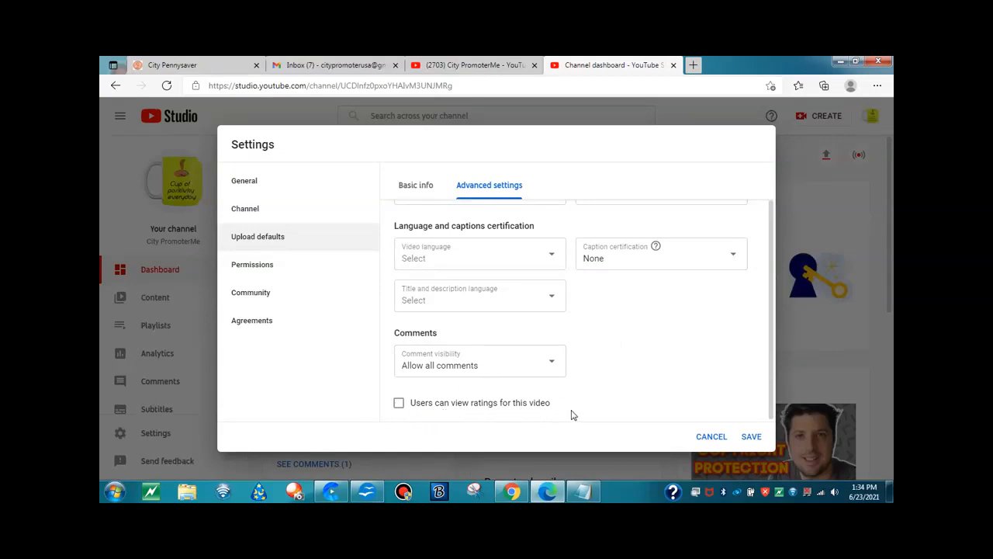
pyautogui.click(400, 406)
# - Examine the access roles offered when inviting someone to the channel and the help for community moderators
pyautogui.click(251, 265)
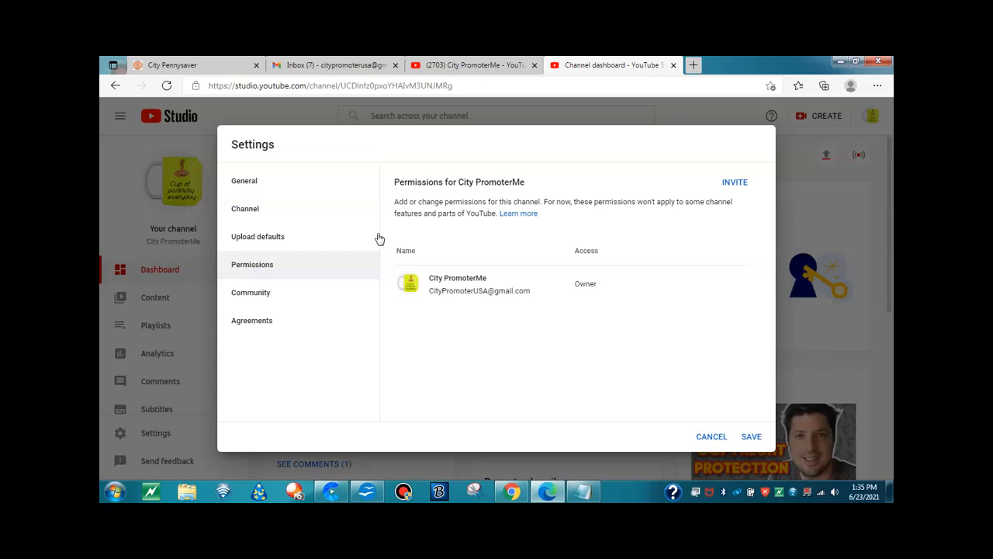
pyautogui.click(739, 187)
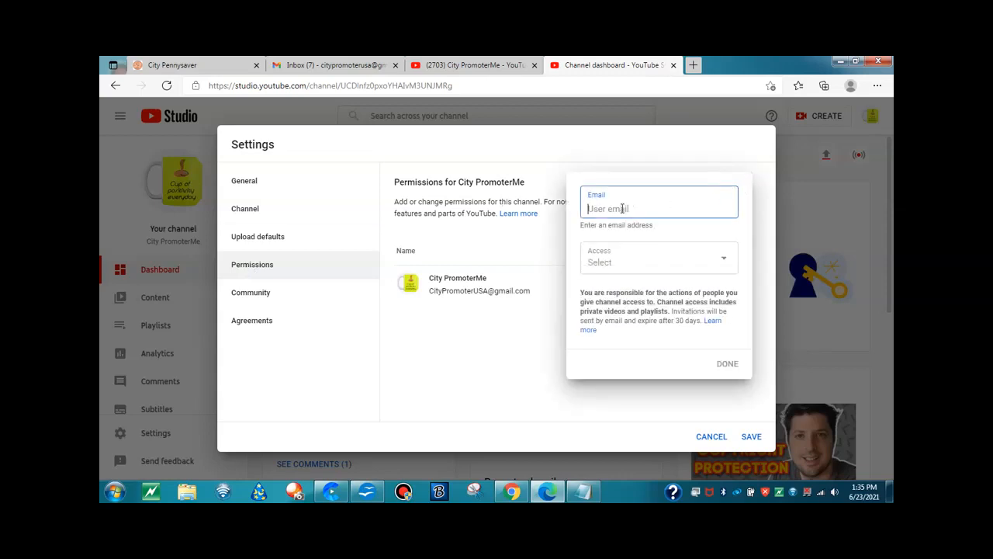
pyautogui.click(725, 265)
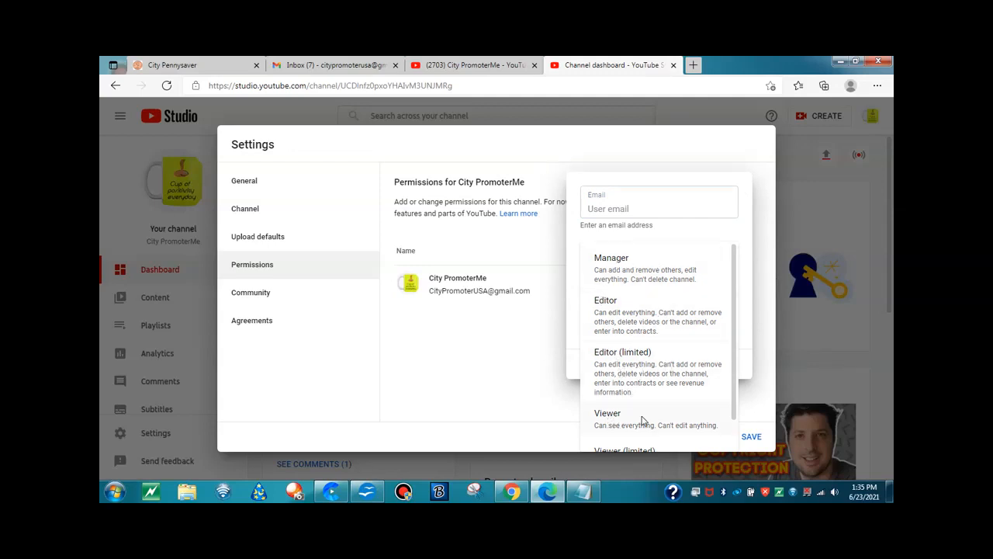
pyautogui.click(512, 392)
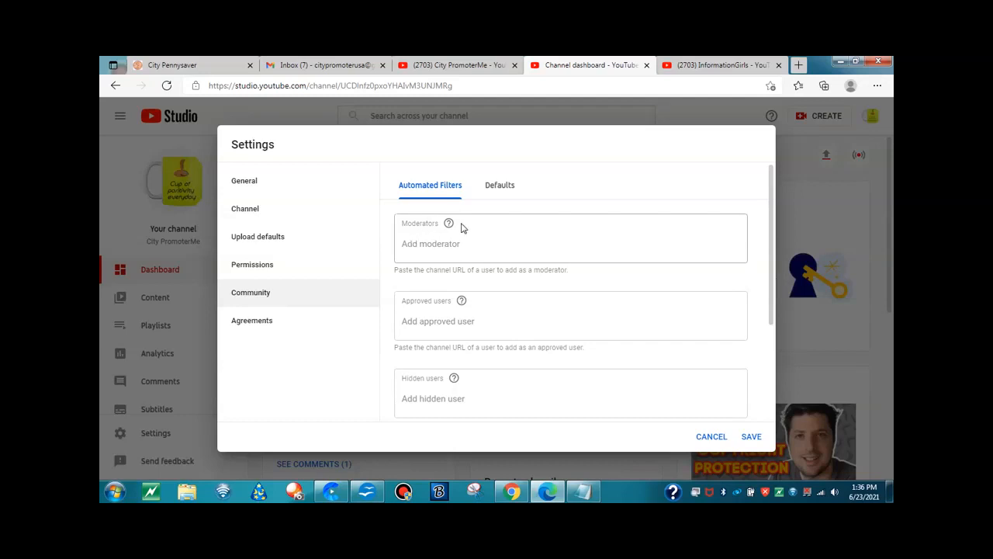
pyautogui.moveTo(448, 224)
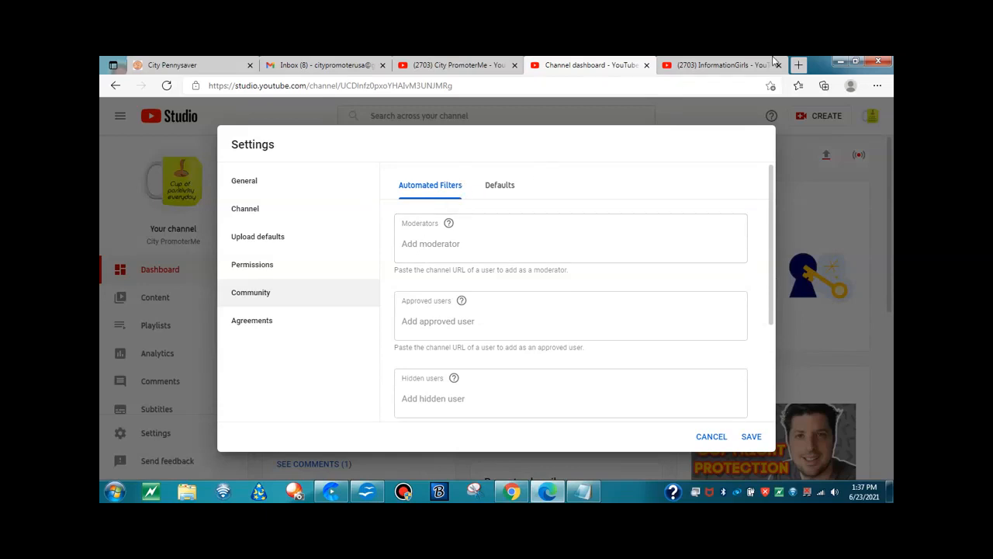
# - Add the InformationGirls channel as a moderator in the community settings, using the channel URL copied from its YouTube page
pyautogui.click(723, 68)
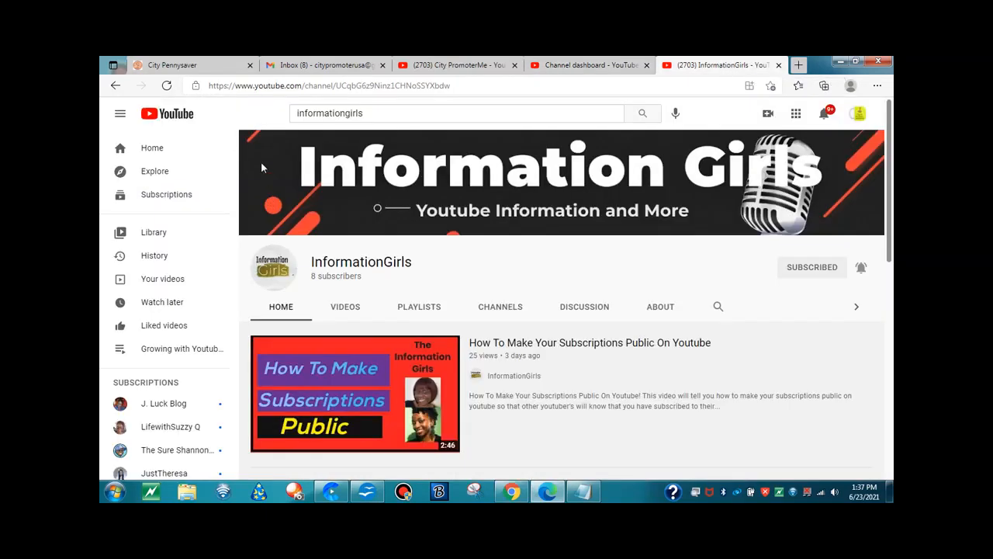
pyautogui.click(276, 85)
pyautogui.rightClick(275, 88)
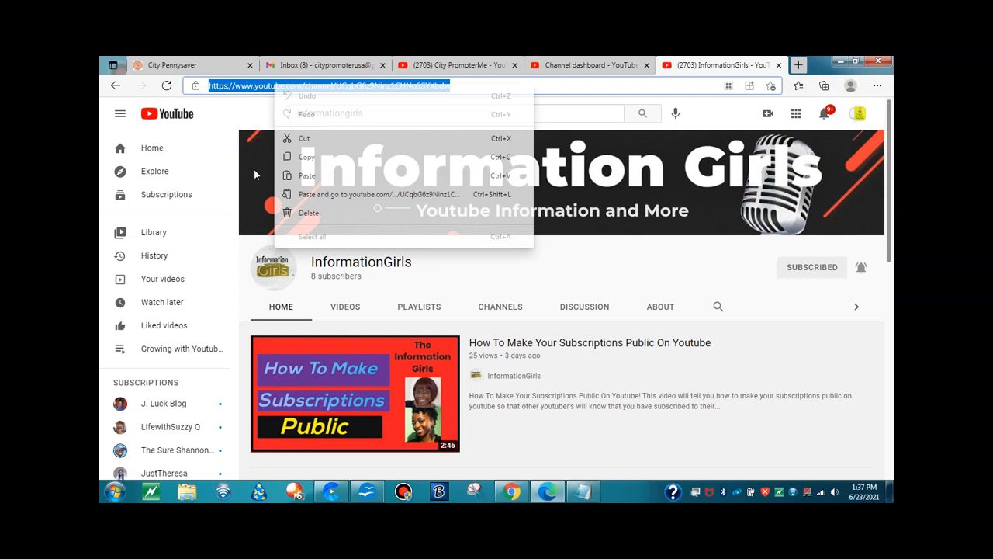
pyautogui.click(307, 159)
pyautogui.click(605, 67)
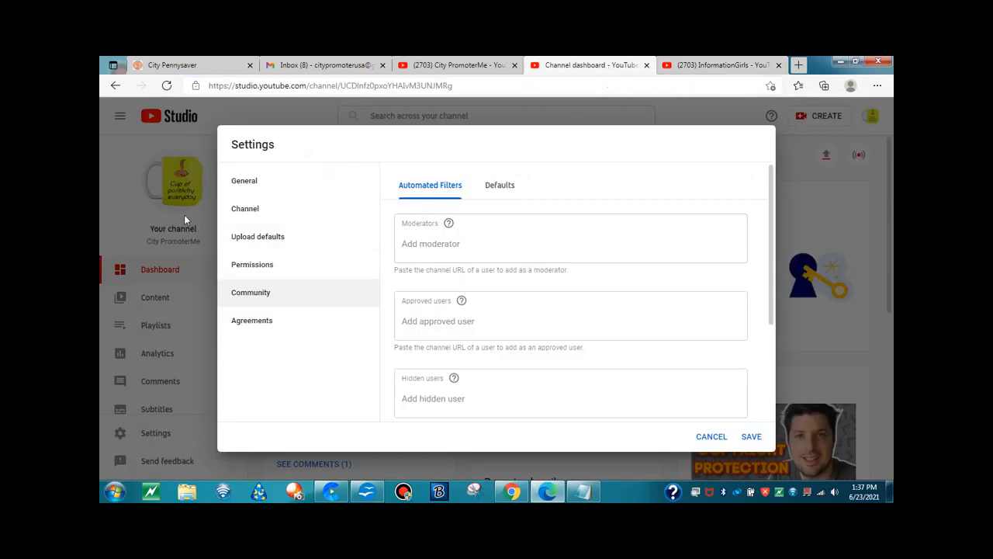
pyautogui.rightClick(426, 242)
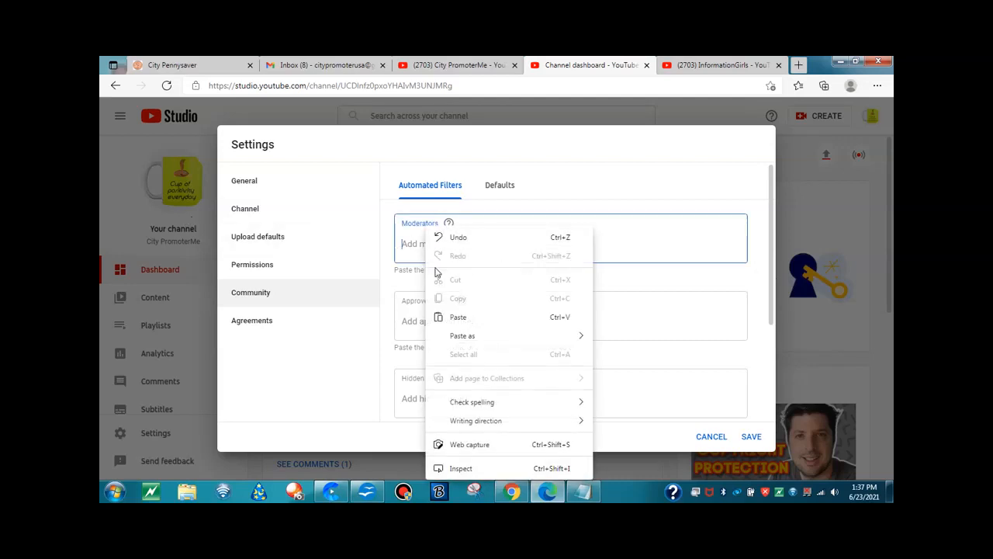
pyautogui.click(458, 318)
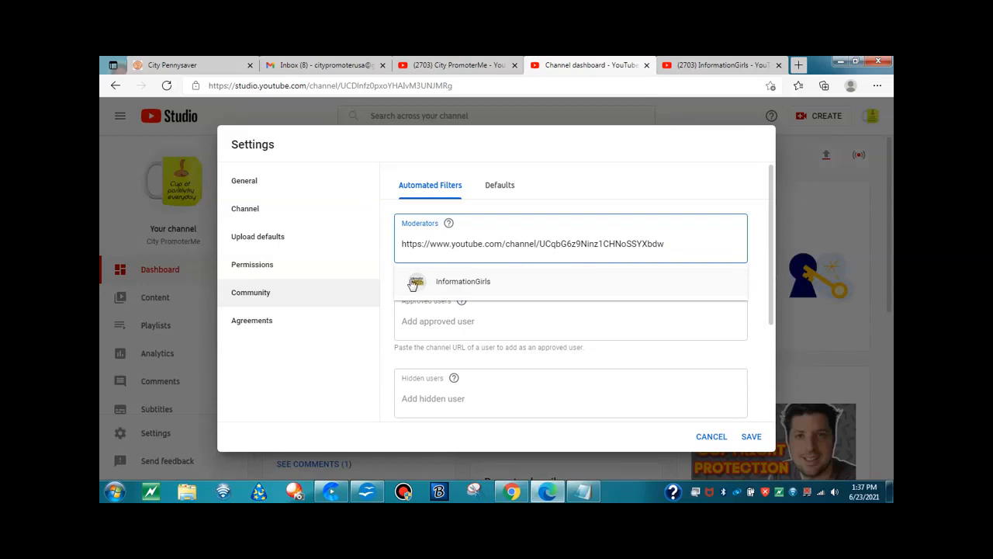
pyautogui.click(467, 282)
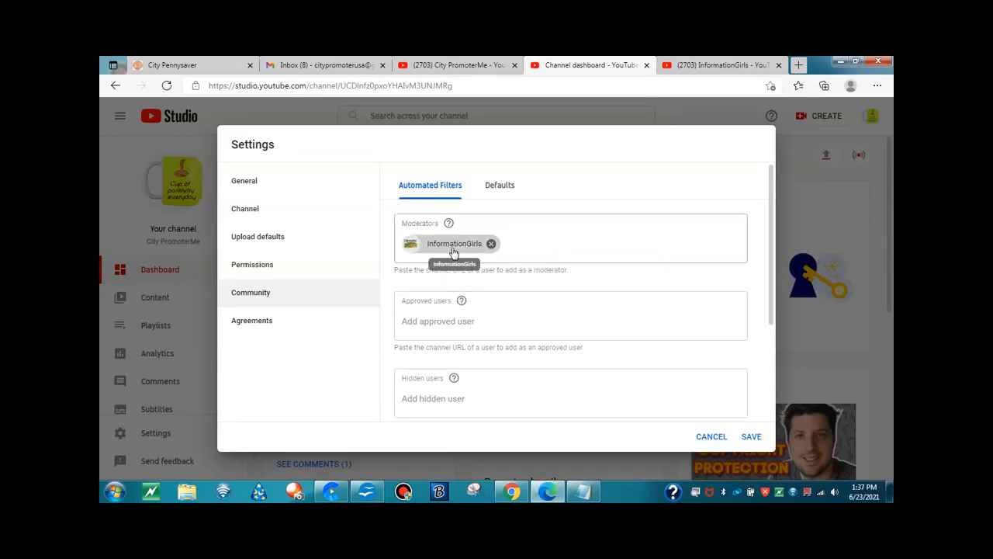
pyautogui.click(526, 241)
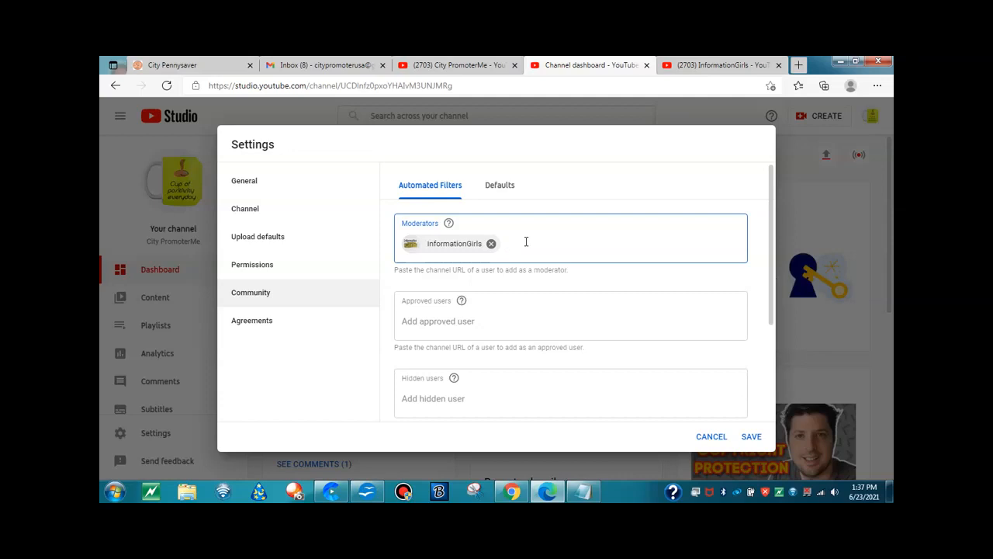
# - Add the InformationGirls channel to the hidden users, using the URL copied from its YouTube page
pyautogui.scroll(-1, 526, 239)
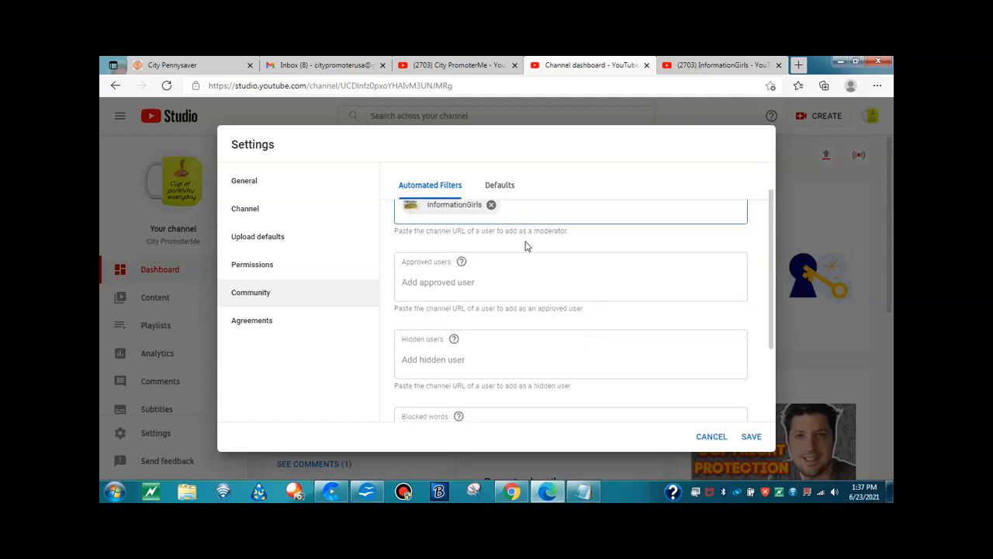
pyautogui.scroll(-2, 519, 251)
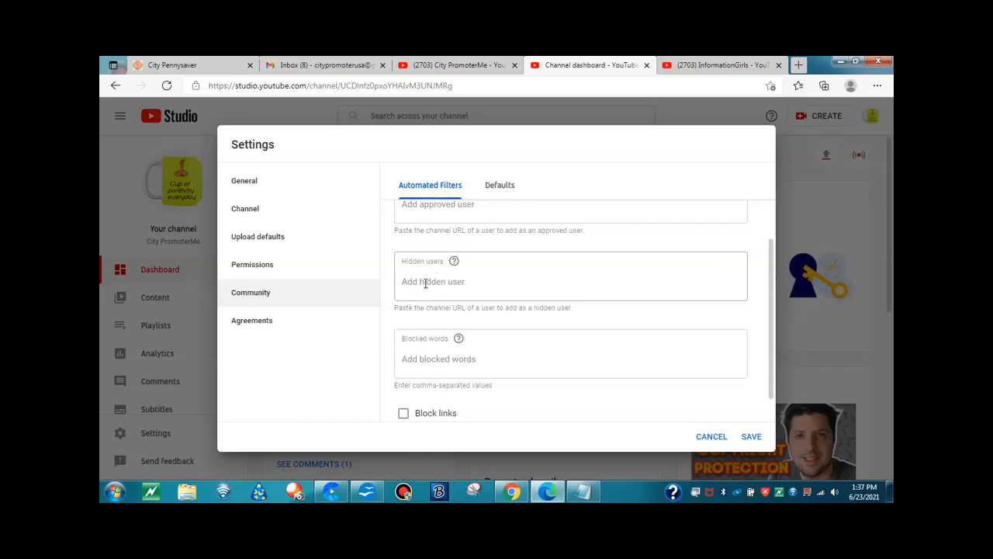
pyautogui.click(736, 65)
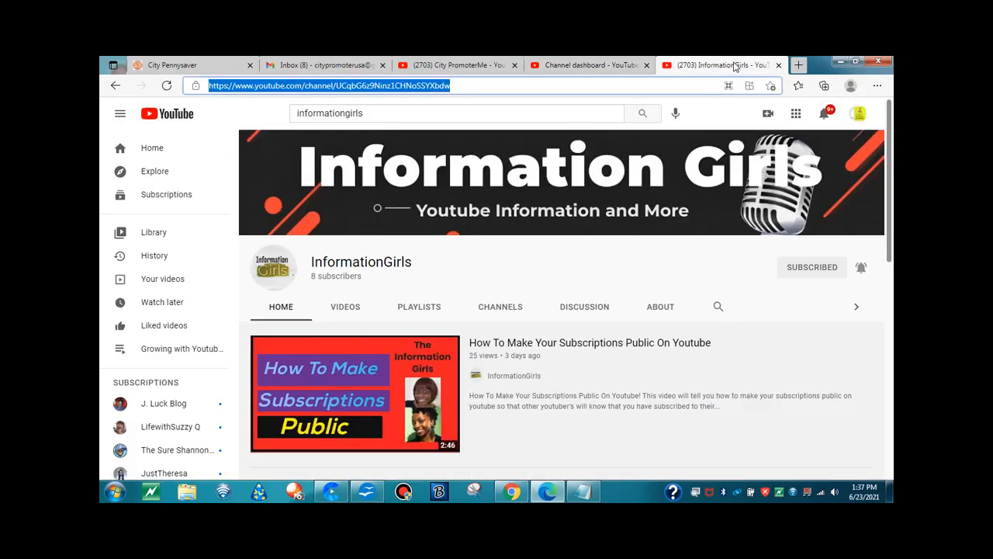
pyautogui.click(363, 88)
pyautogui.rightClick(362, 90)
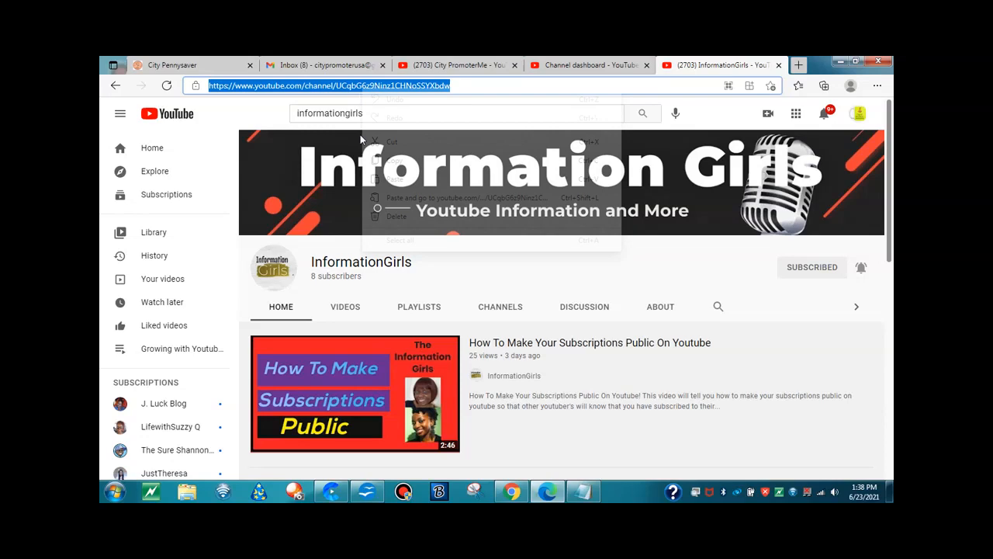
pyautogui.click(394, 162)
pyautogui.click(575, 67)
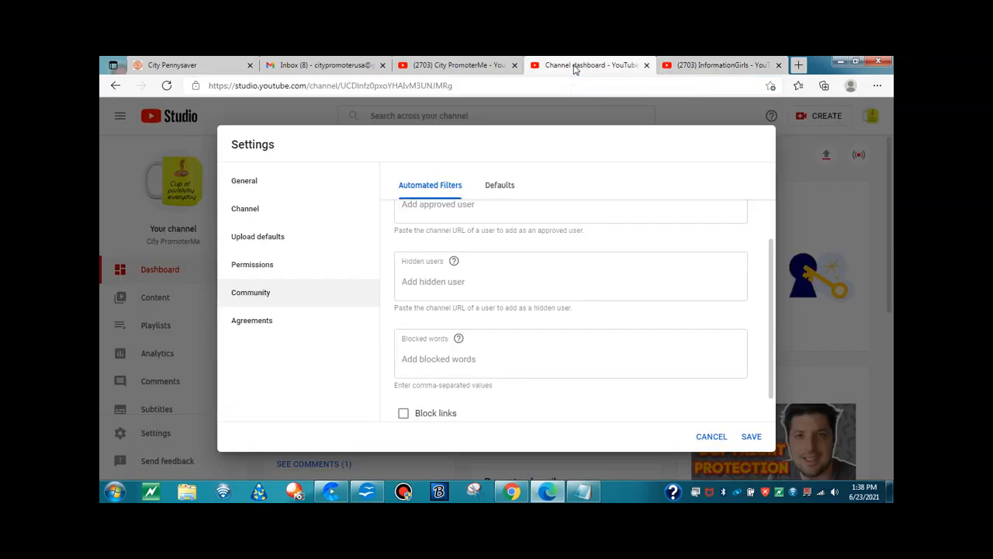
pyautogui.rightClick(435, 281)
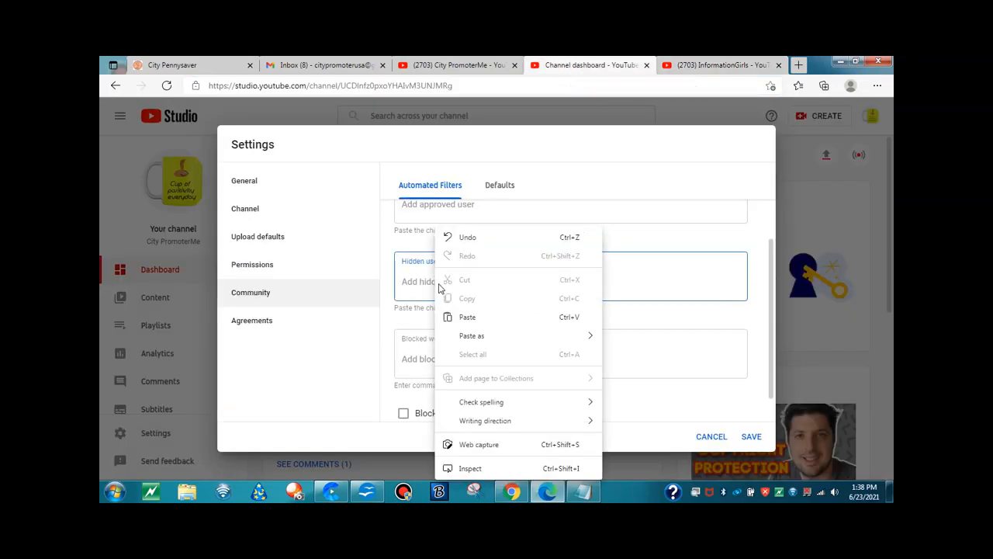
pyautogui.click(466, 318)
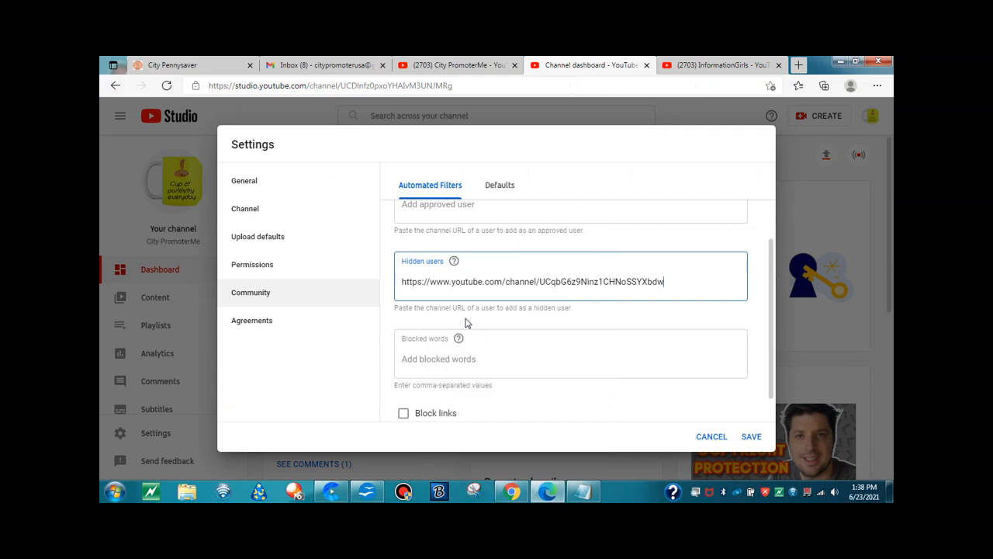
pyautogui.click(466, 323)
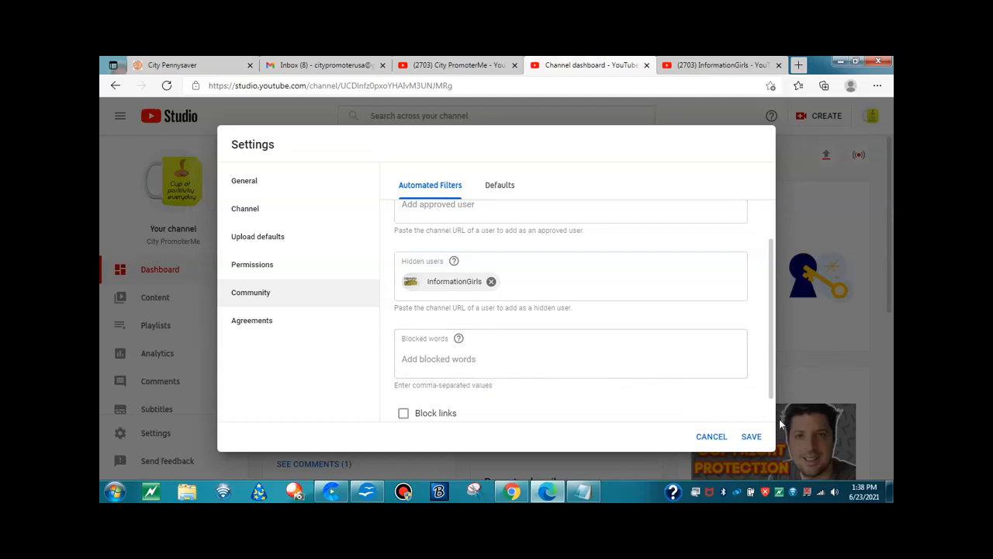
# - Add "work" to the blocked words and enable the Block links option for comments
pyautogui.click(450, 361)
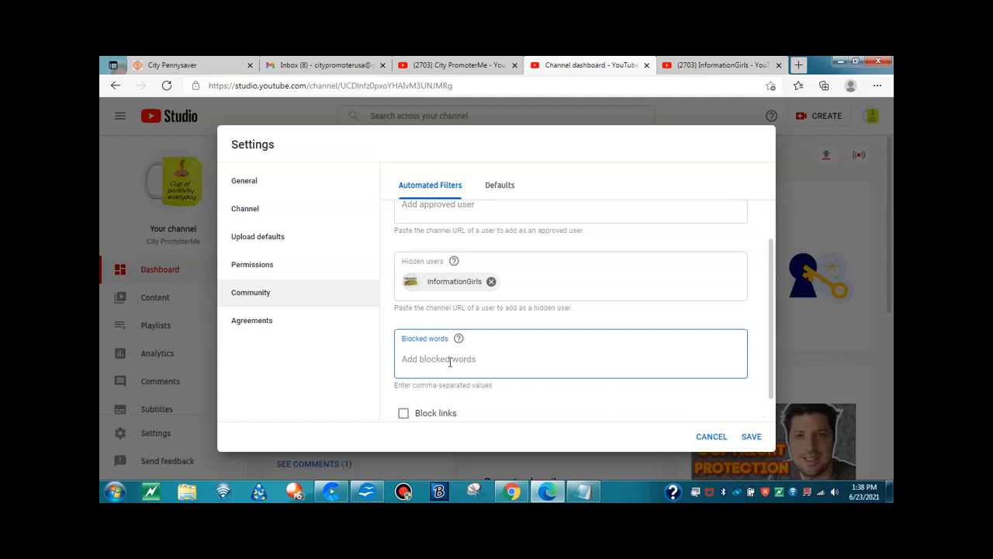
pyautogui.write('work')
pyautogui.press('Tab')
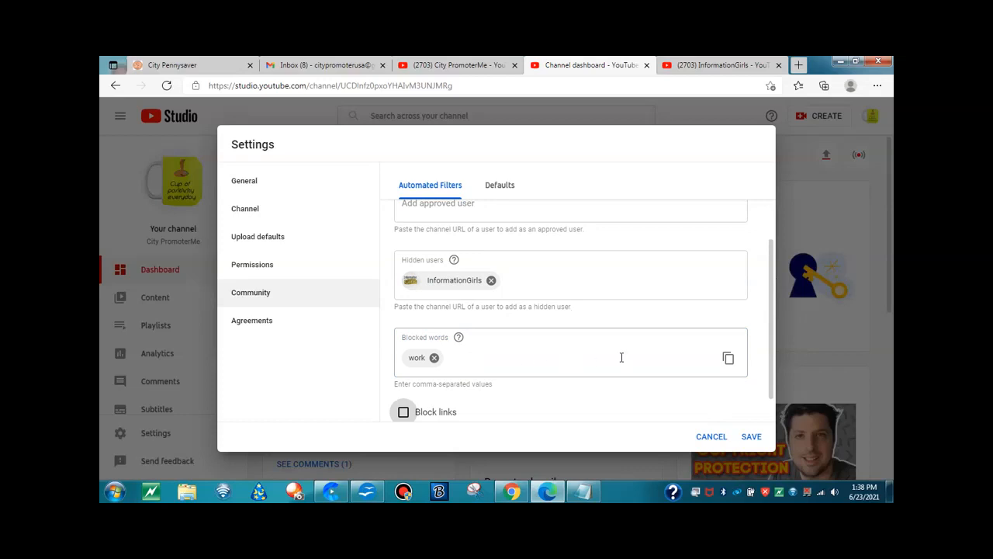
pyautogui.scroll(-1, 621, 356)
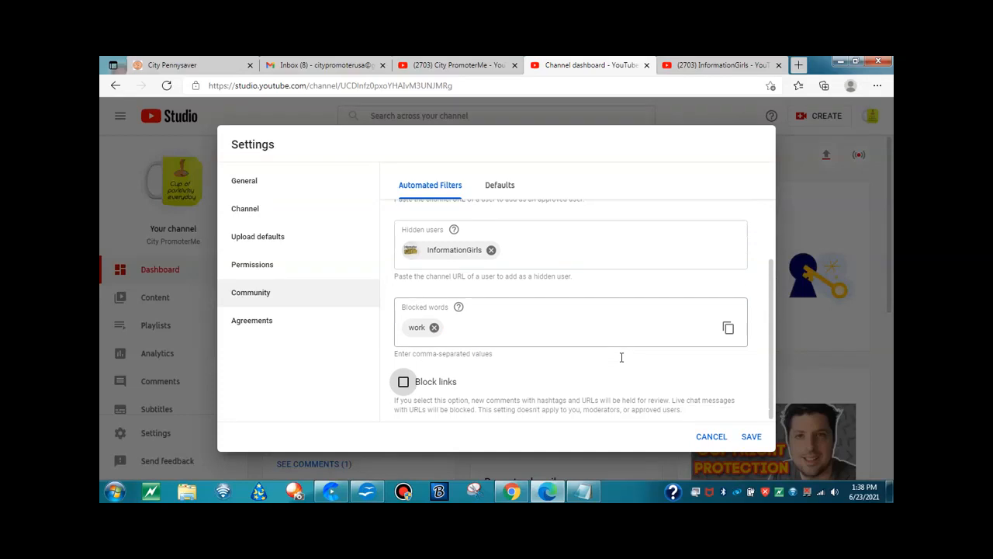
pyautogui.click(402, 382)
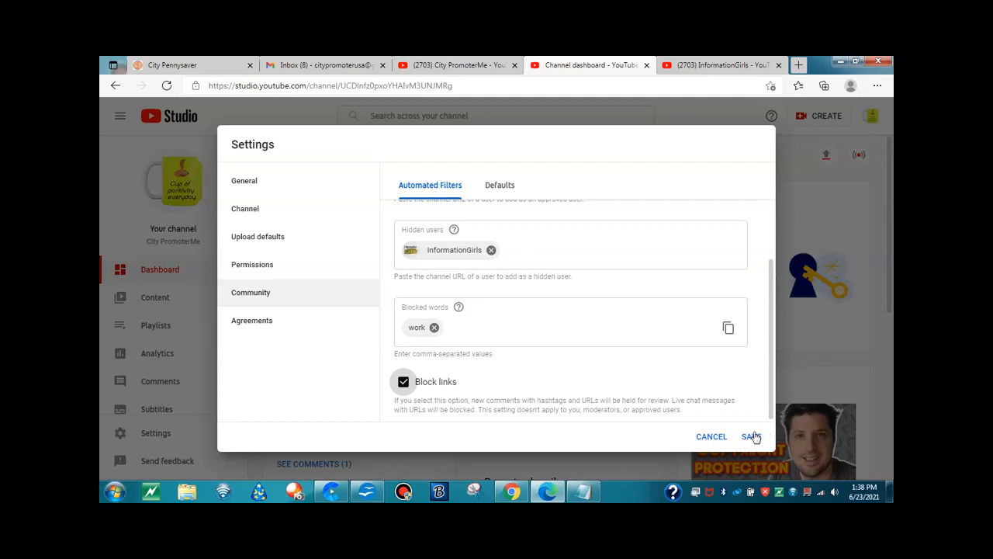
# - Close the channel settings and discard all unsaved changes
pyautogui.click(713, 439)
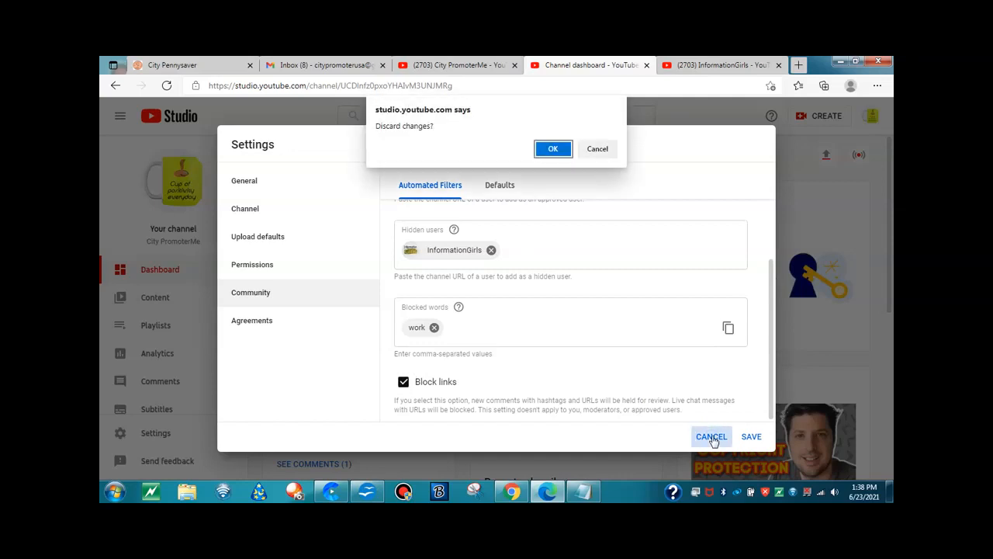
pyautogui.click(567, 149)
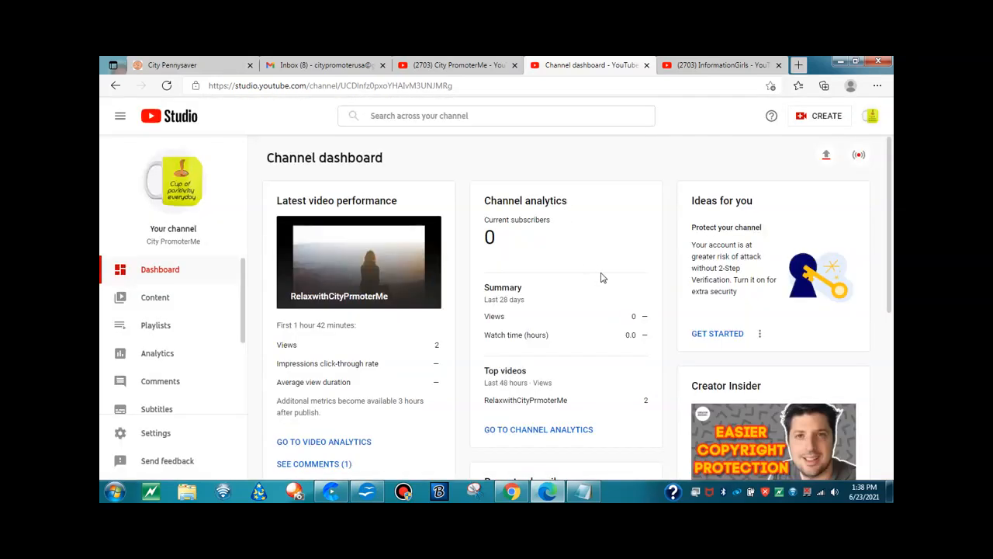